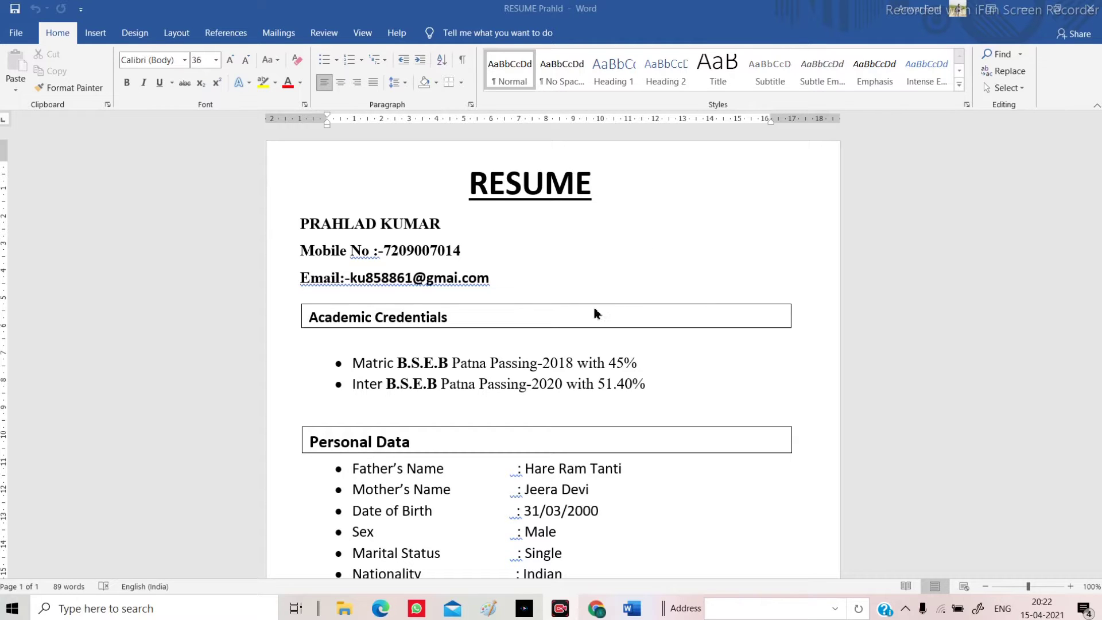
Step: Export the resume as a PDF in the Desktop folder, keeping the suggested file name and replacing the existing PDF
{"action": "scroll", "coordinate": [757, 269], "scroll_direction": "down", "scroll_amount": 4}
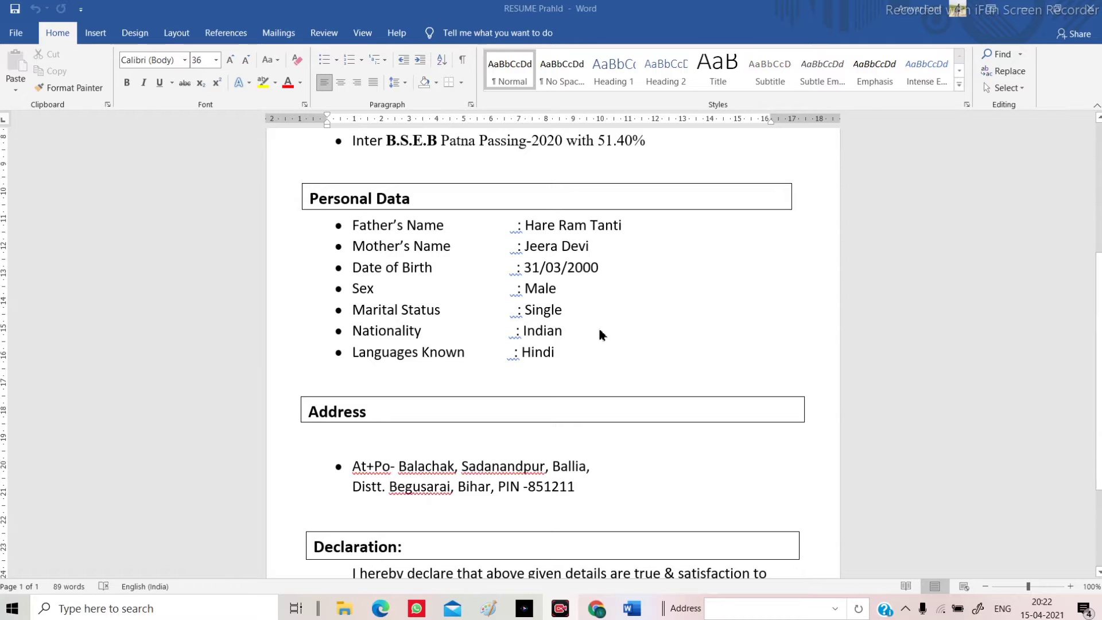
{"action": "scroll", "coordinate": [637, 335], "scroll_direction": "down", "scroll_amount": 2}
{"action": "scroll", "coordinate": [681, 370], "scroll_direction": "up", "scroll_amount": 3}
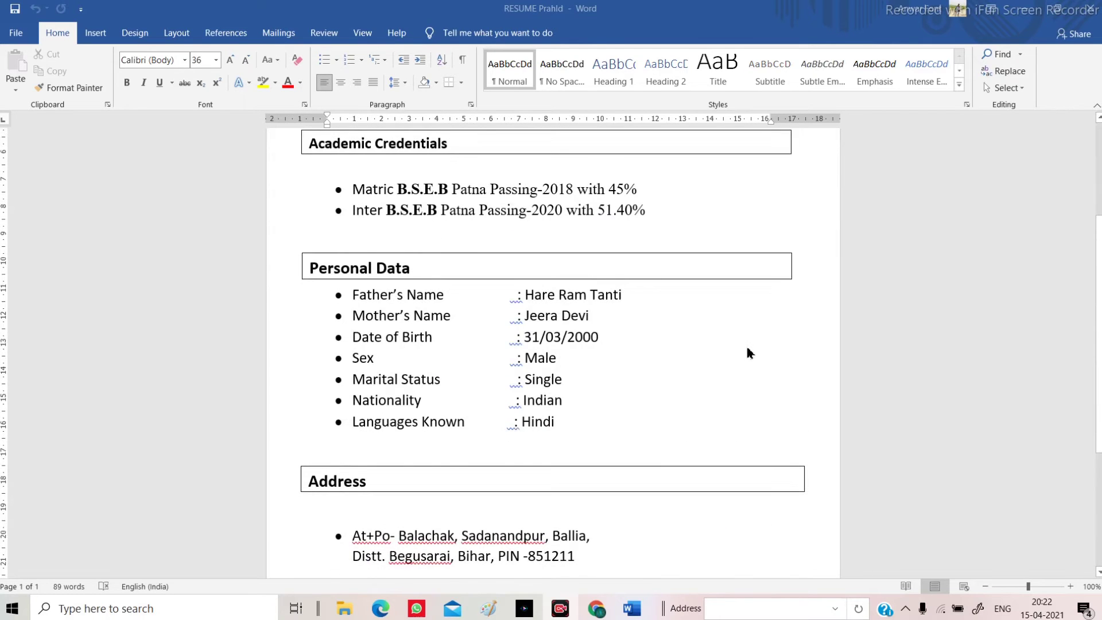
{"action": "scroll", "coordinate": [689, 347], "scroll_direction": "up", "scroll_amount": 3}
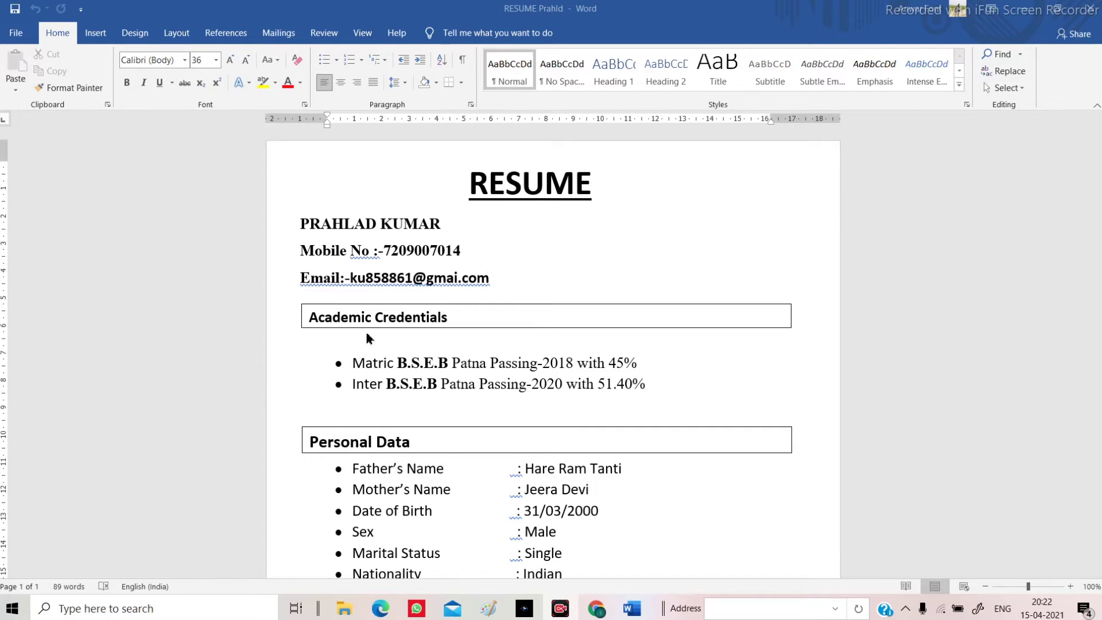
{"action": "left_click", "coordinate": [19, 35]}
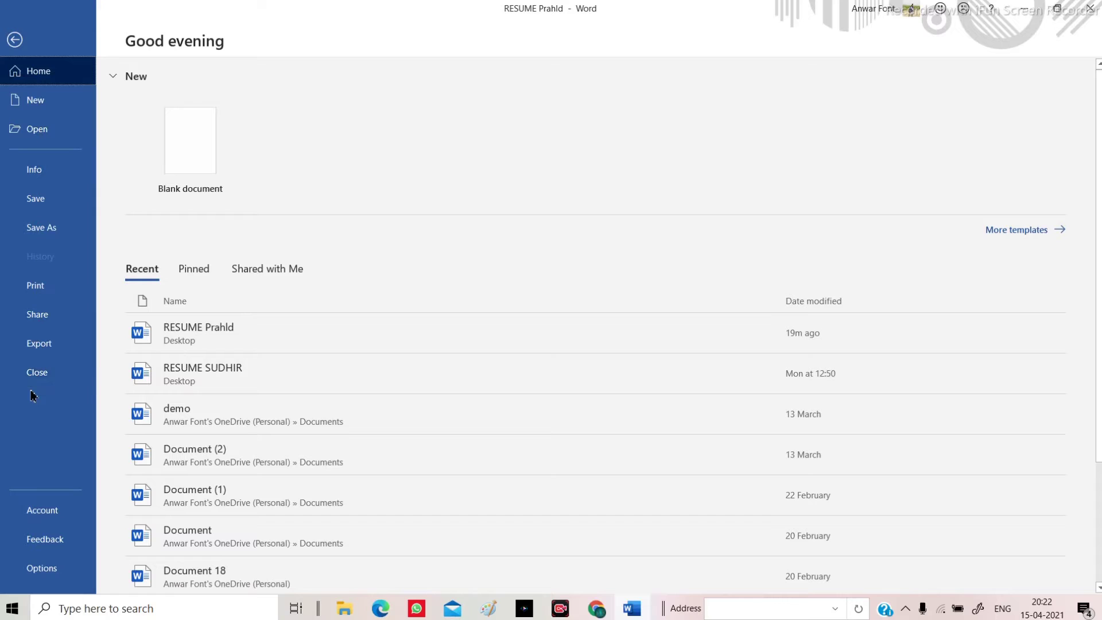
{"action": "left_click", "coordinate": [48, 354]}
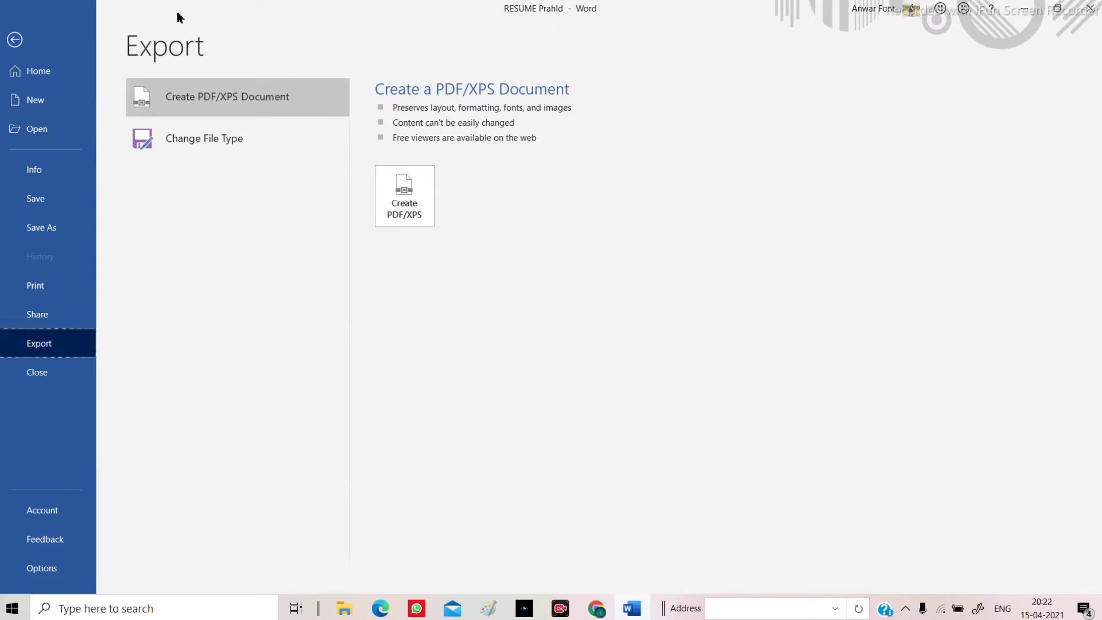
{"action": "left_click", "coordinate": [408, 202]}
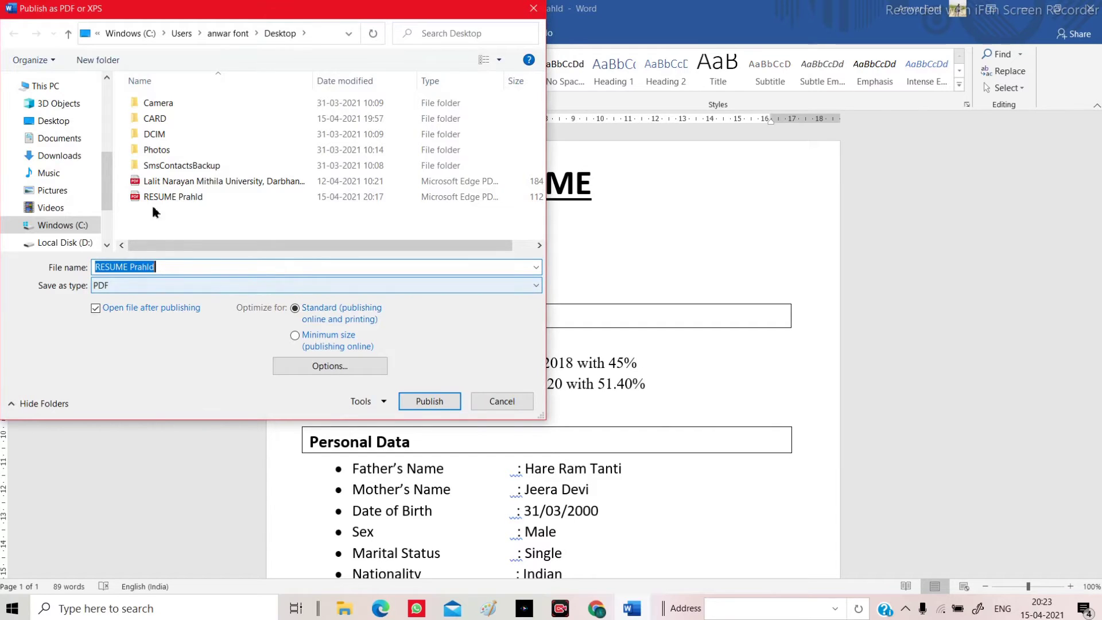
{"action": "left_click", "coordinate": [61, 121]}
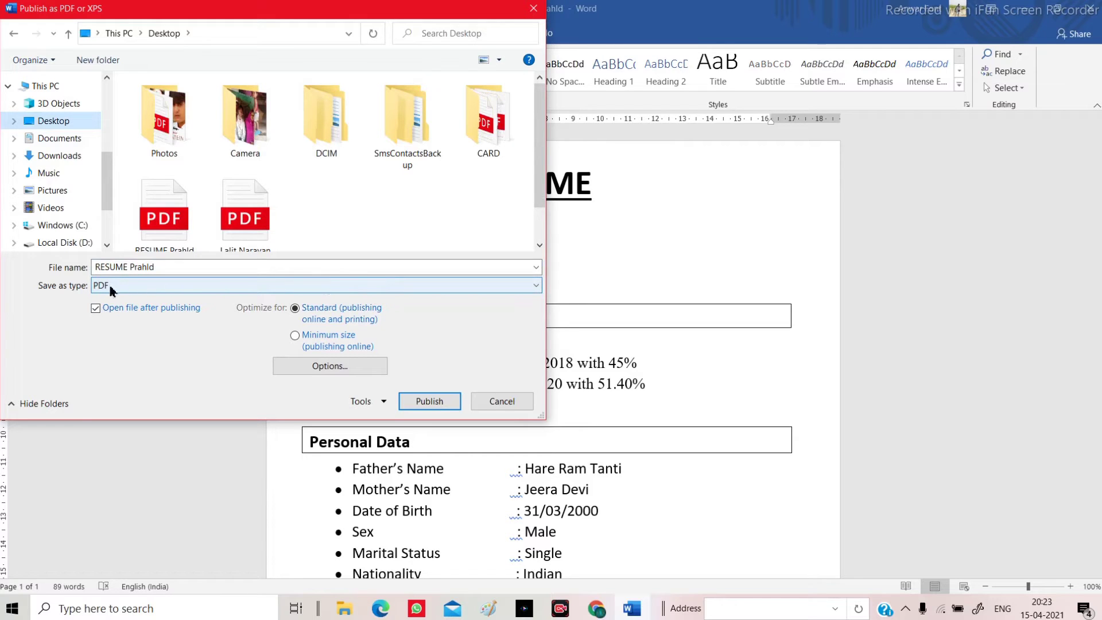
{"action": "left_click", "coordinate": [156, 286]}
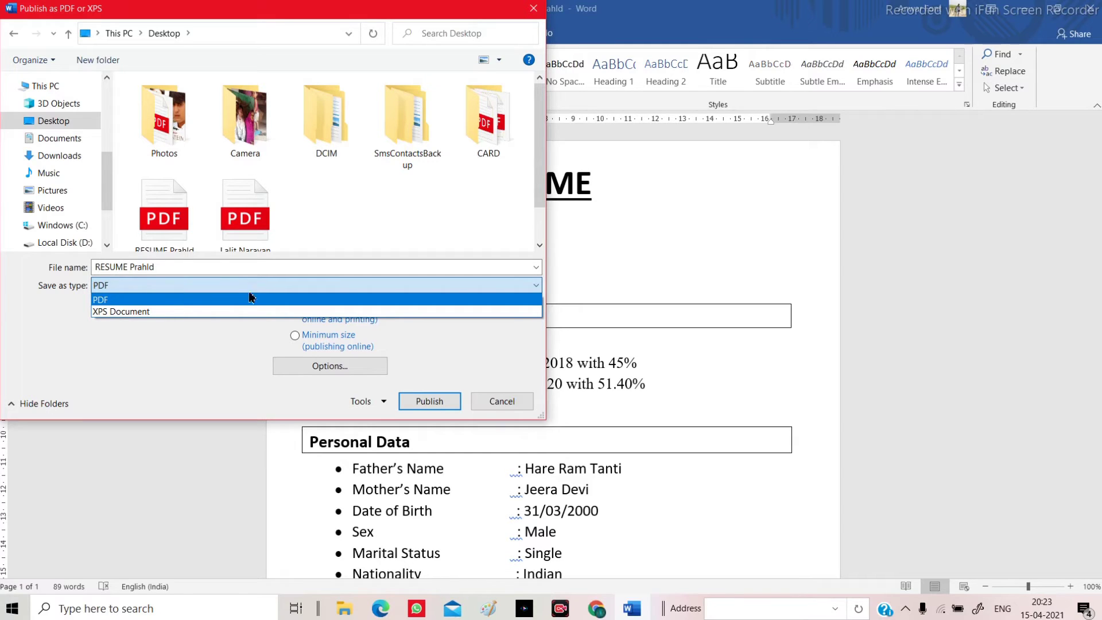
{"action": "left_click", "coordinate": [198, 284]}
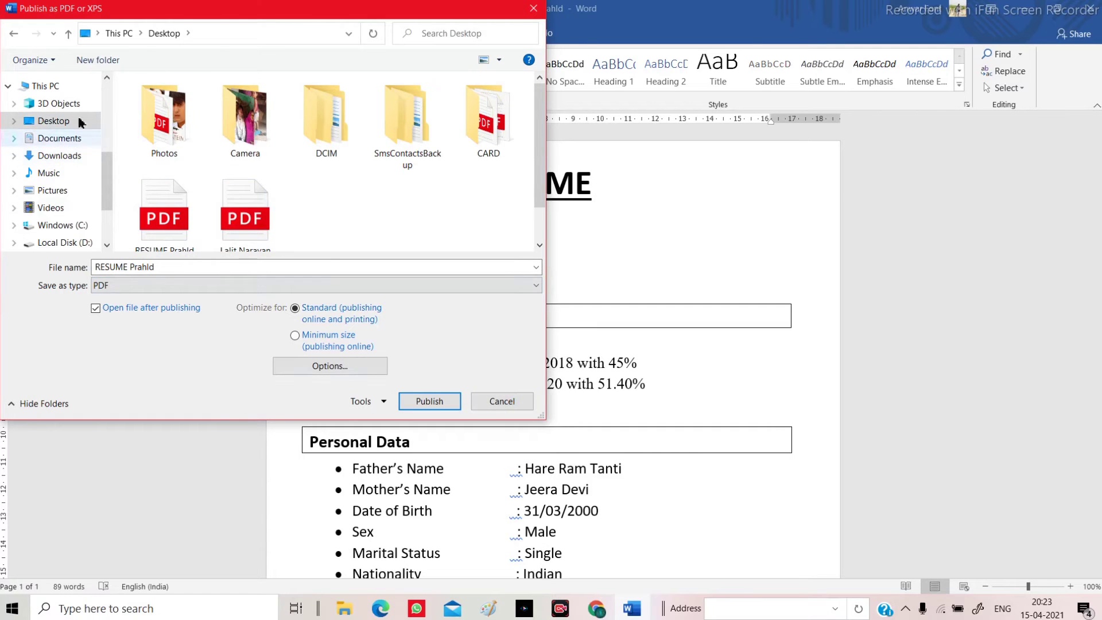
{"action": "left_click", "coordinate": [437, 401]}
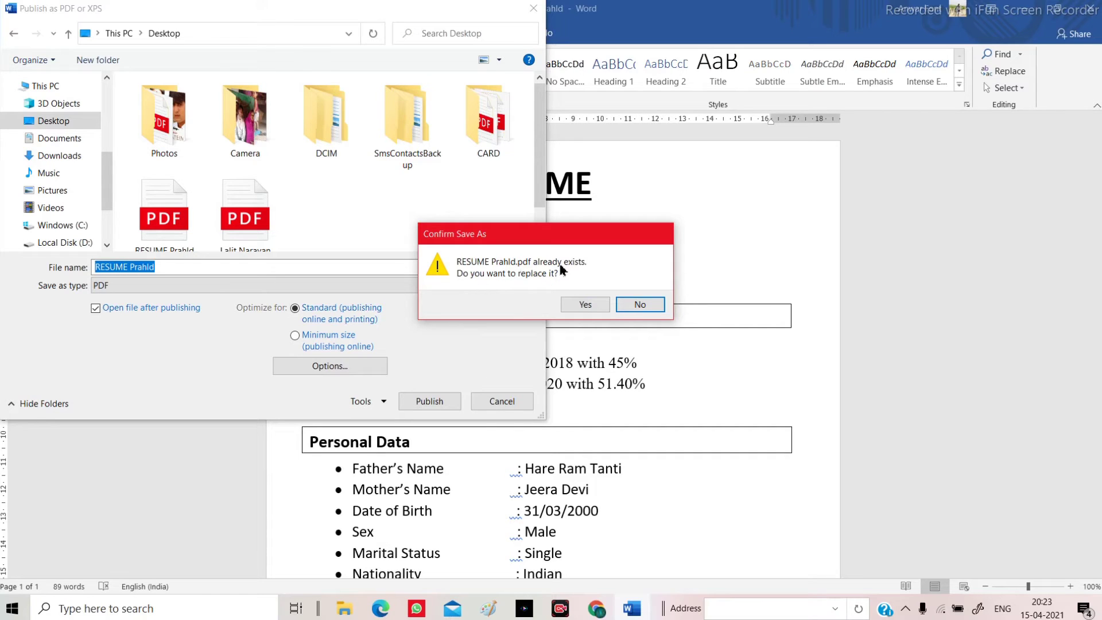
{"action": "left_click", "coordinate": [586, 306]}
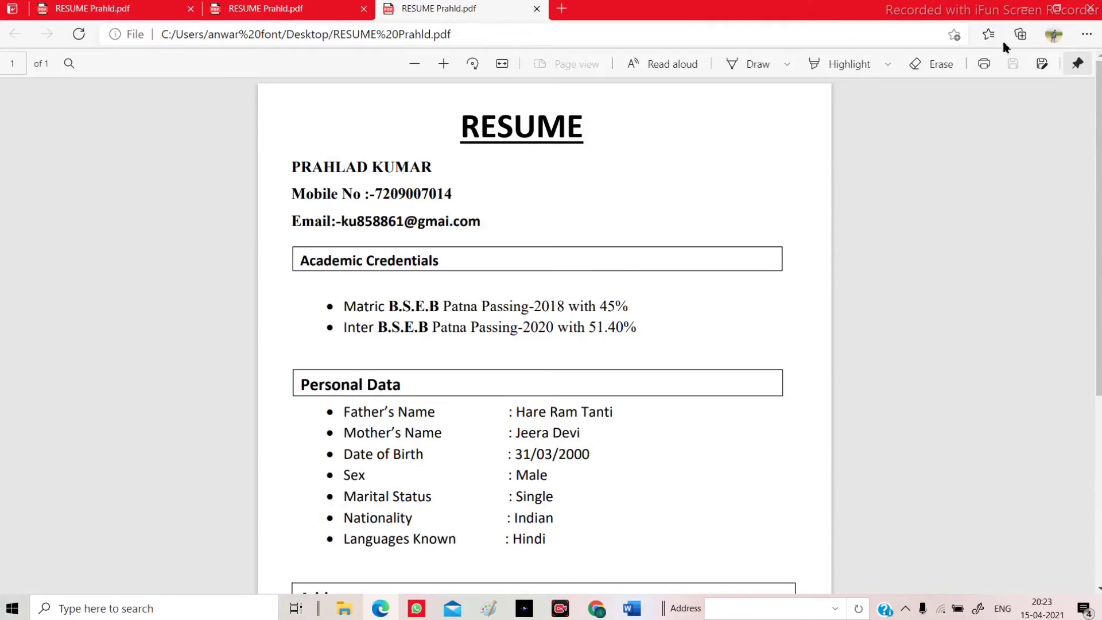
Step: Open the published resume PDF from the desktop and review its contents down to the declaration
{"action": "left_click", "coordinate": [1022, 10]}
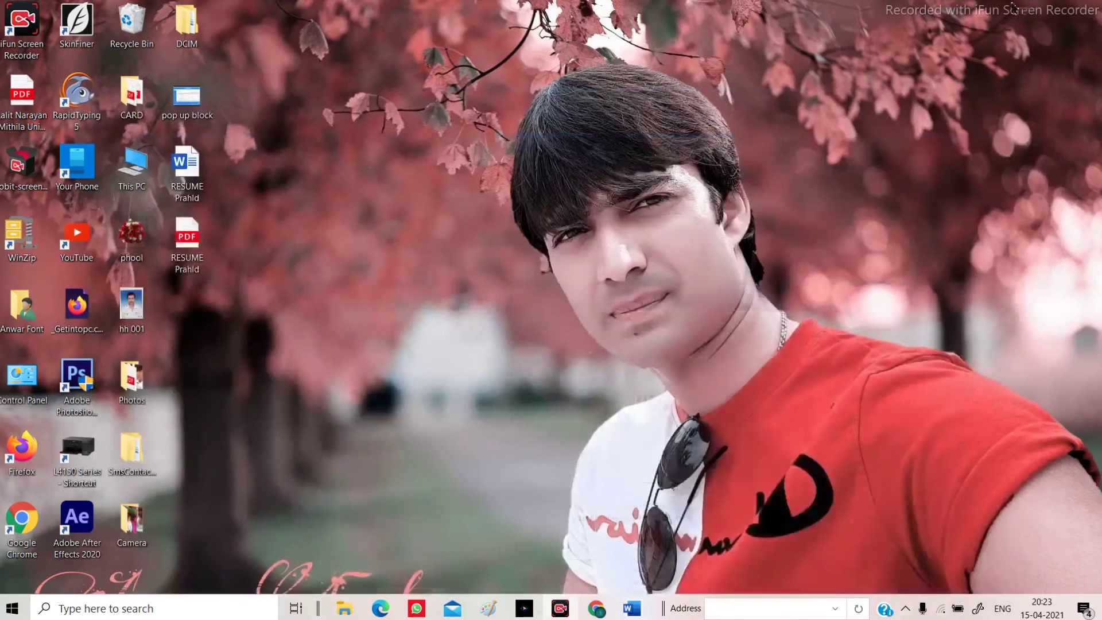
{"action": "left_click", "coordinate": [1024, 9]}
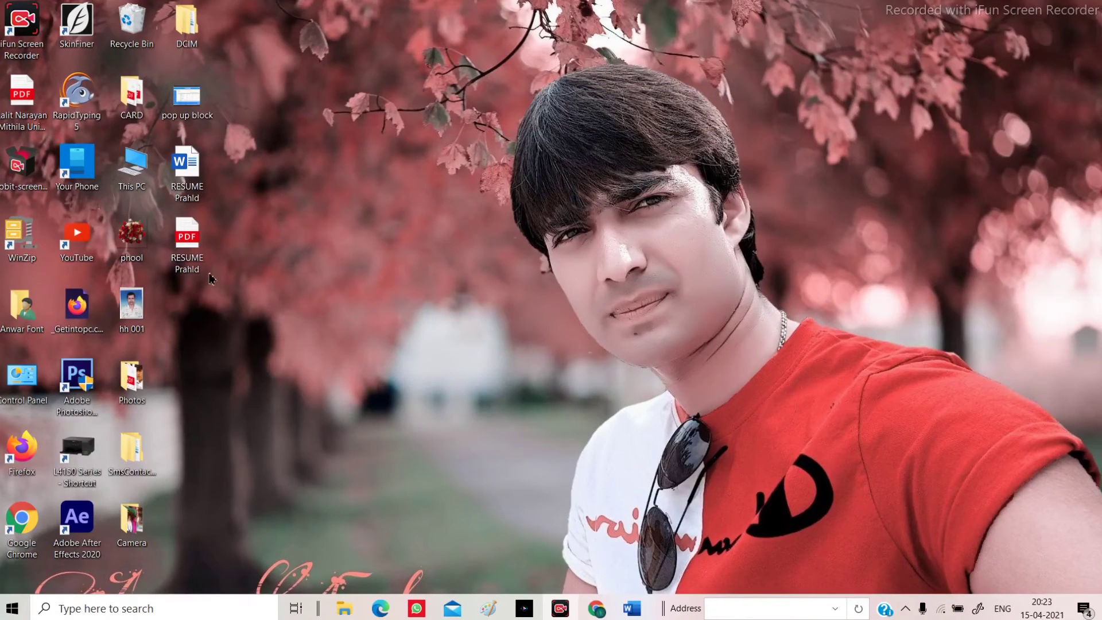
{"action": "left_click", "coordinate": [193, 259]}
{"action": "double_click", "coordinate": [193, 258]}
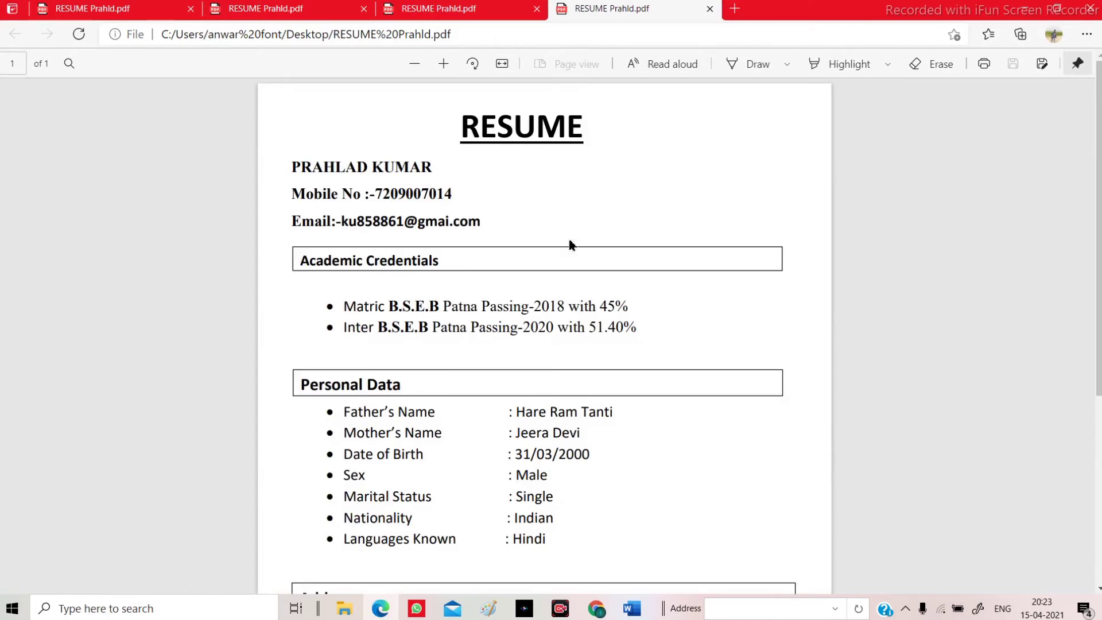
{"action": "scroll", "coordinate": [571, 247], "scroll_direction": "down", "scroll_amount": 5}
{"action": "scroll", "coordinate": [545, 264], "scroll_direction": "up", "scroll_amount": 3}
{"action": "scroll", "coordinate": [543, 262], "scroll_direction": "down", "scroll_amount": 4}
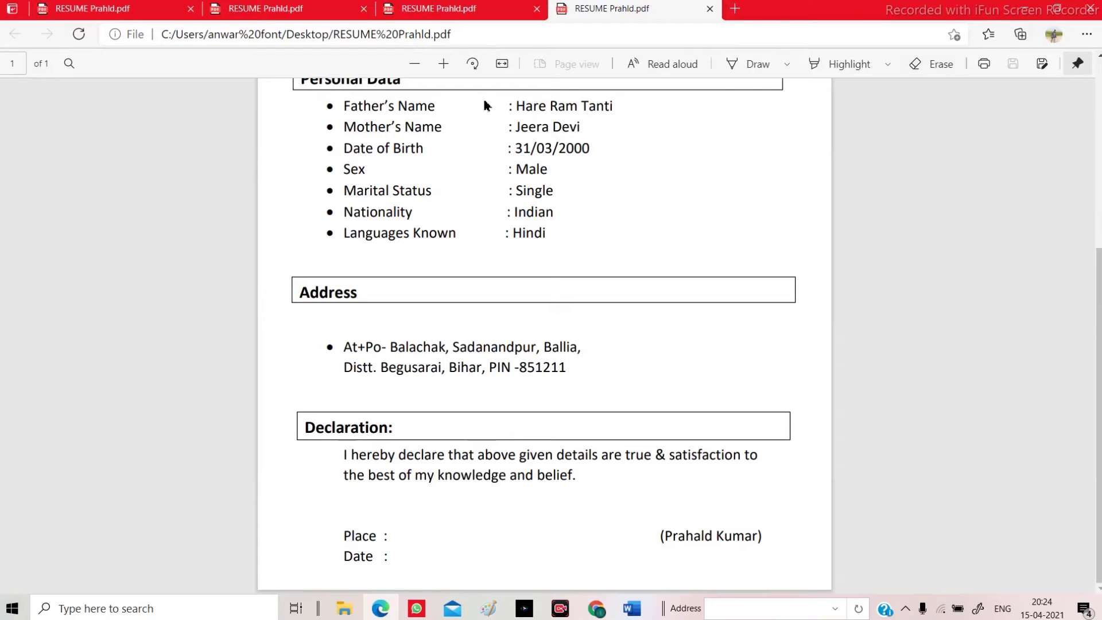
Step: Switch to Word, view the Office account and product information, and return to the resume
{"action": "left_click", "coordinate": [628, 611]}
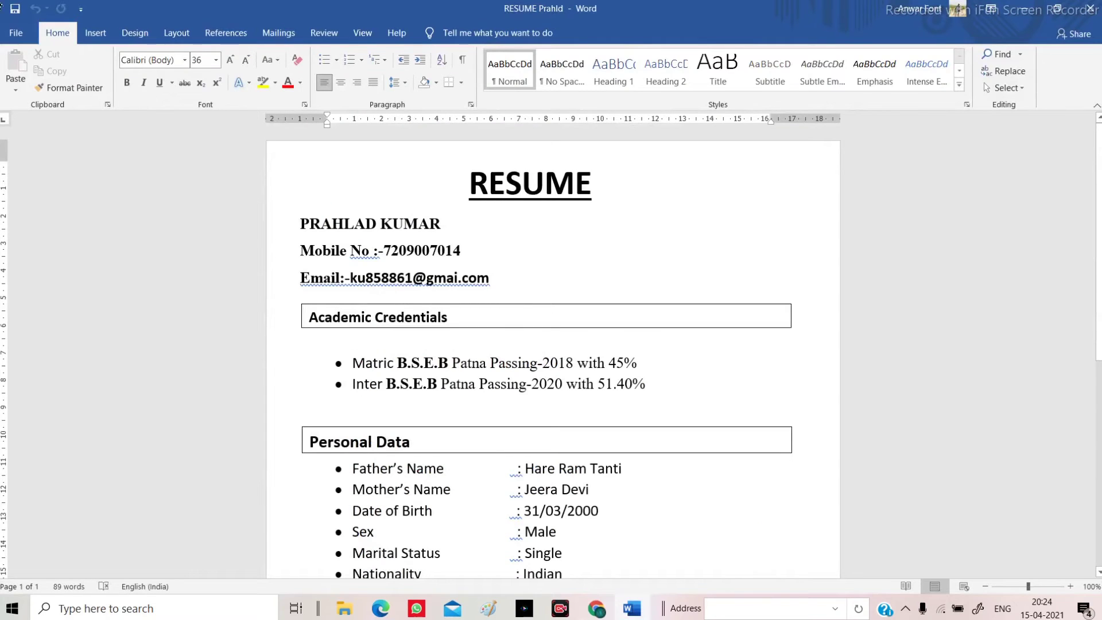
{"action": "left_click", "coordinate": [18, 35]}
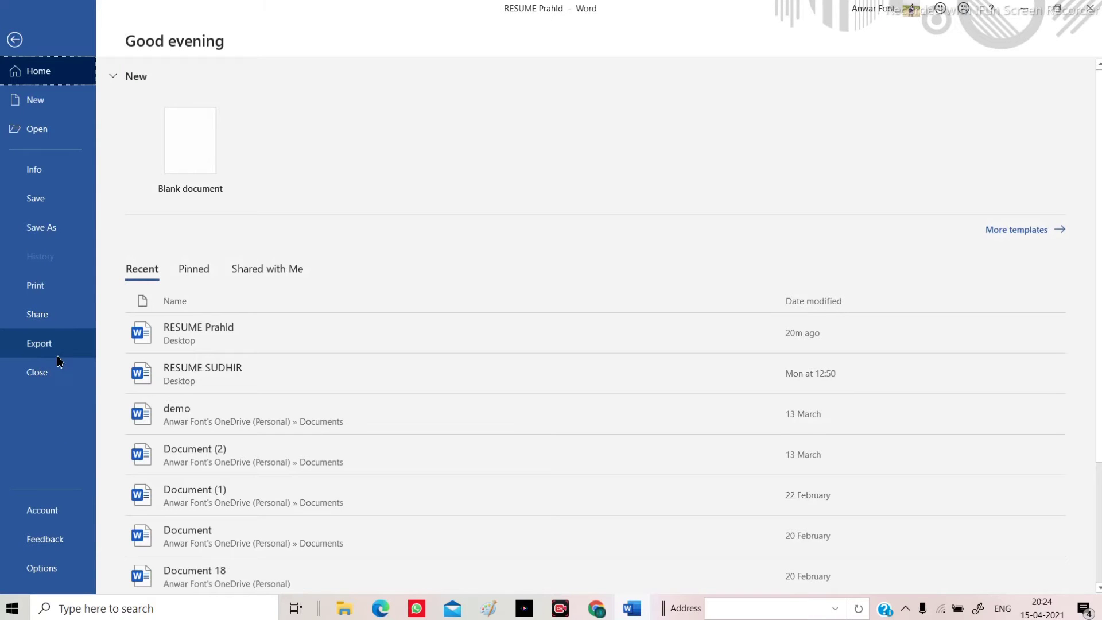
{"action": "left_click", "coordinate": [46, 515]}
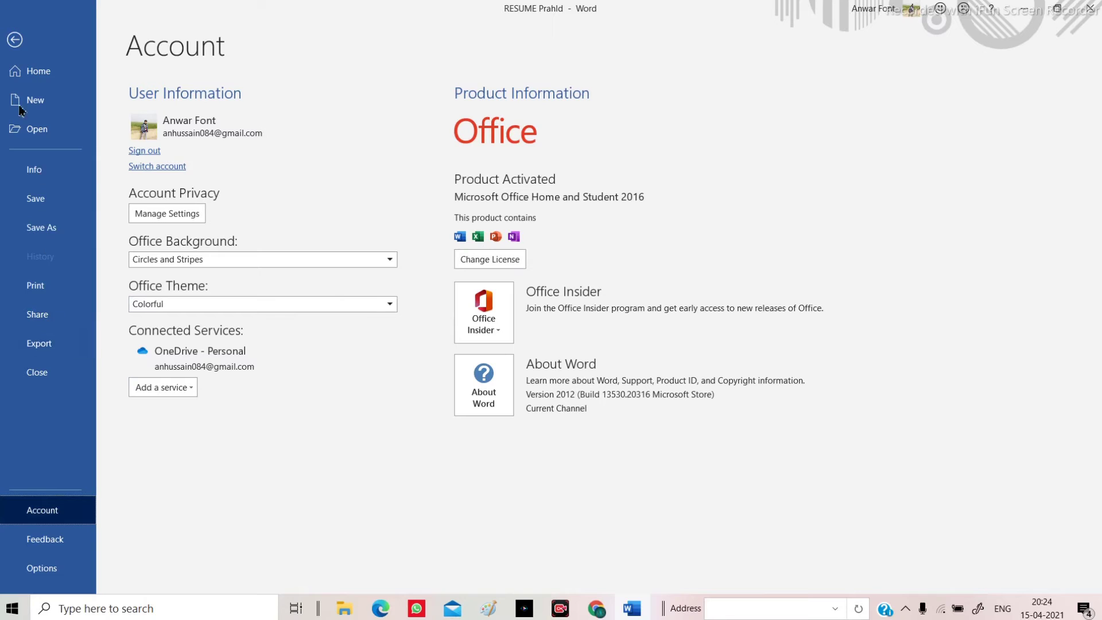
{"action": "left_click", "coordinate": [15, 40]}
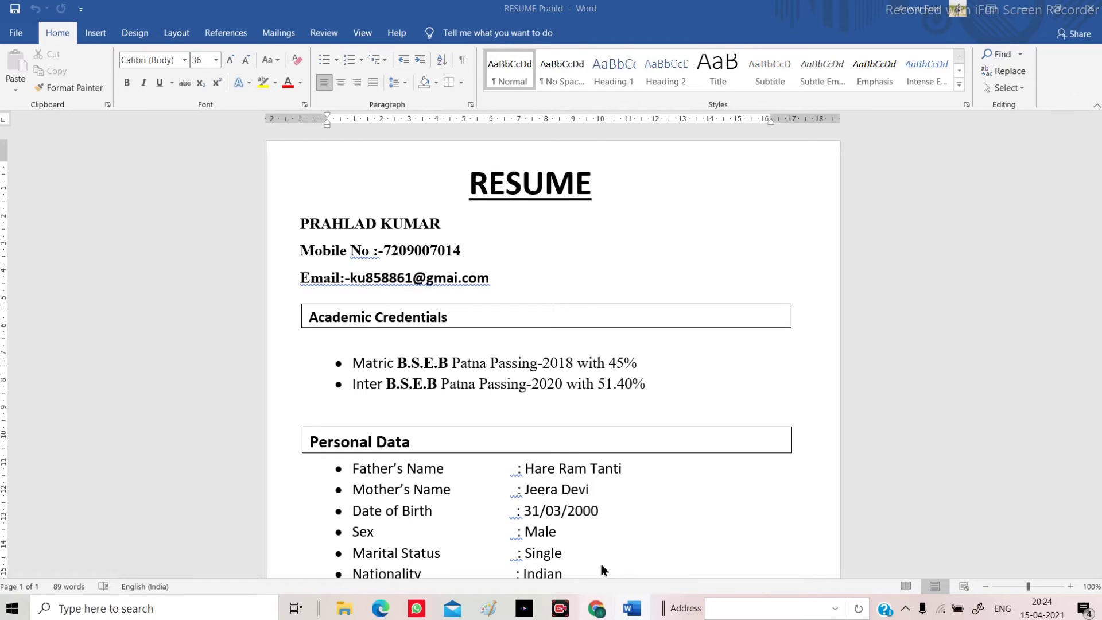
Step: Switch to Chrome, search Google for getlua, and open the Lua PDF Converter site at getlua.com
{"action": "left_click", "coordinate": [599, 613]}
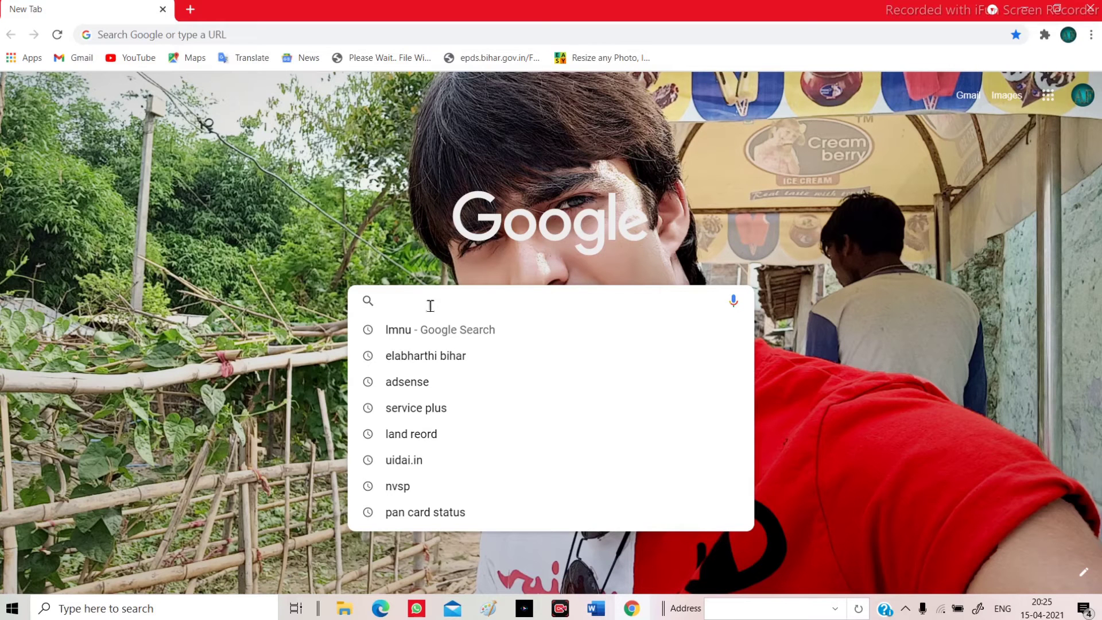
{"action": "type", "text": "etlu"}
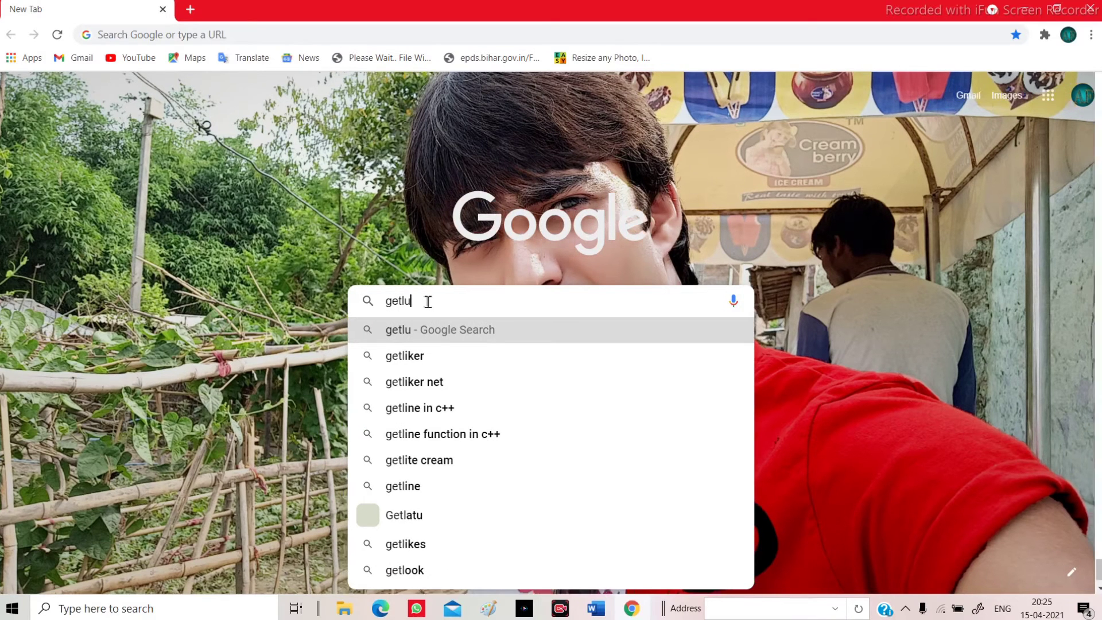
{"action": "type", "text": "a"}
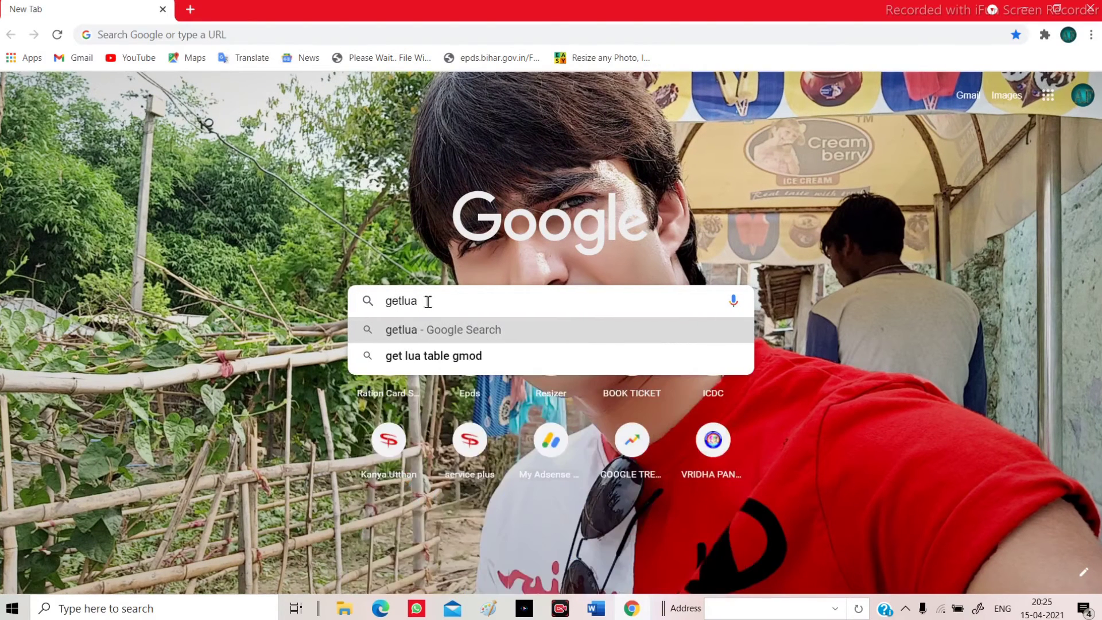
{"action": "left_click", "coordinate": [420, 336]}
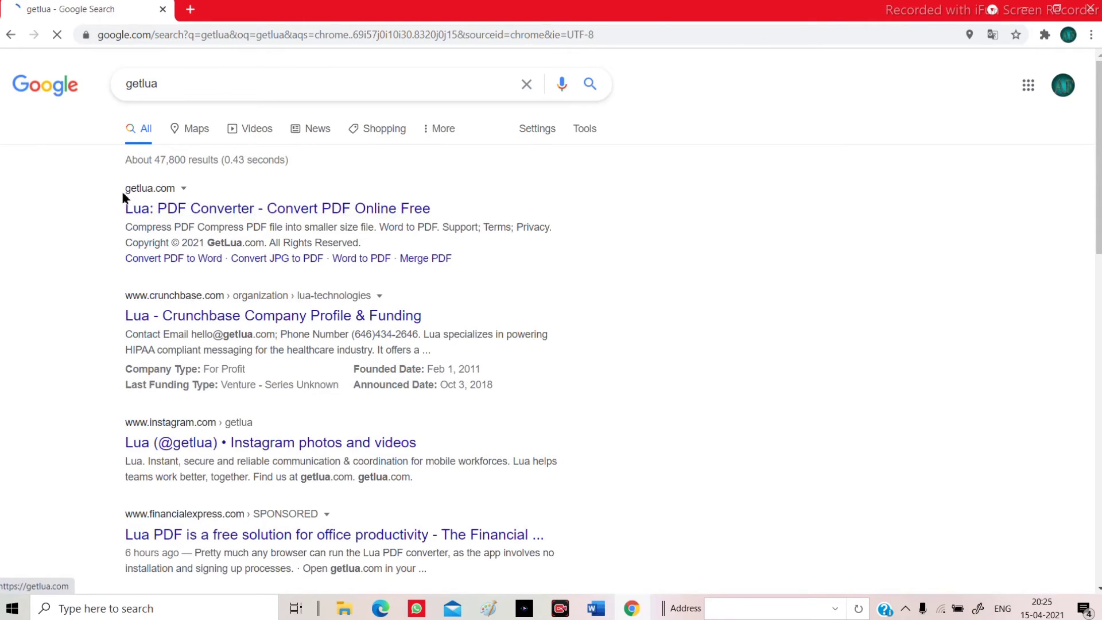
{"action": "left_click", "coordinate": [226, 212]}
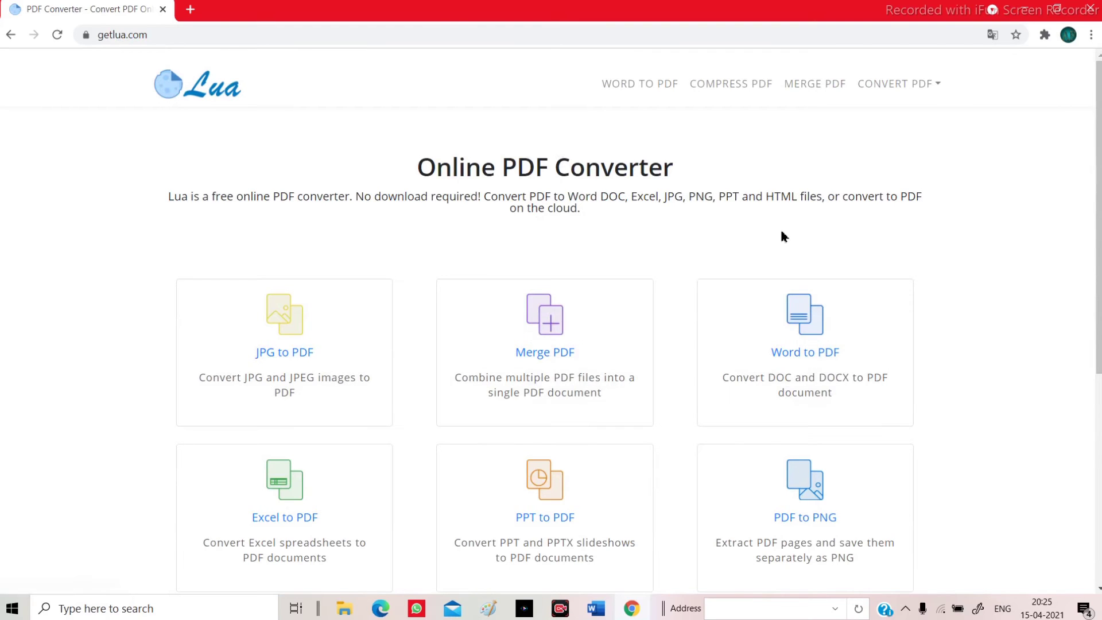
Step: Examine the PDF conversion, merge and compression tools offered on the Lua home page
{"action": "scroll", "coordinate": [746, 281], "scroll_direction": "down", "scroll_amount": 3}
{"action": "scroll", "coordinate": [700, 274], "scroll_direction": "down", "scroll_amount": 2}
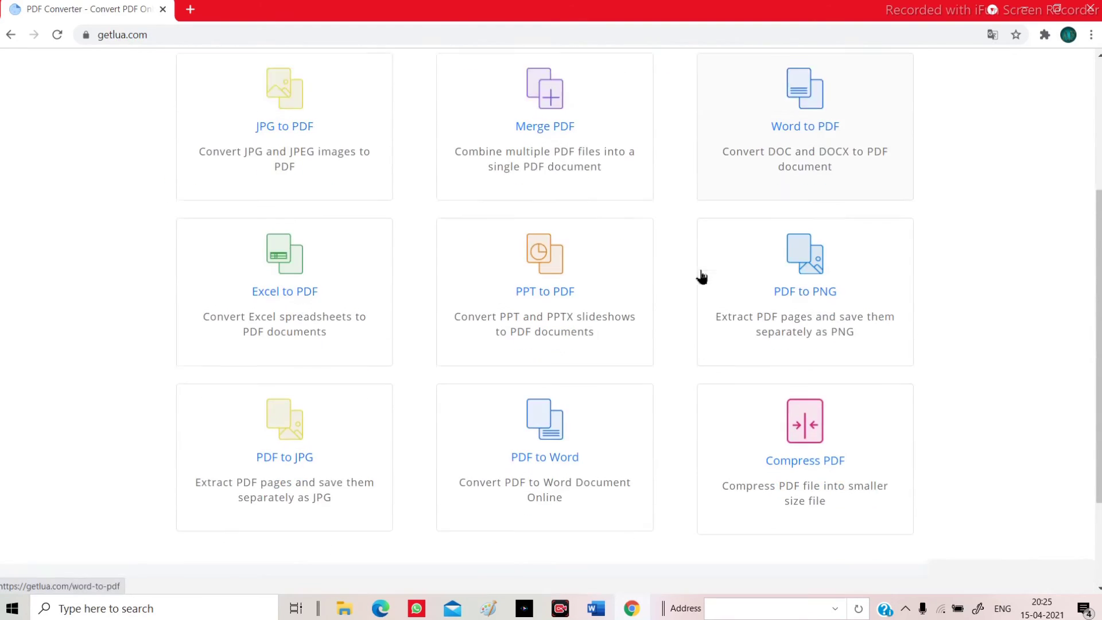
{"action": "scroll", "coordinate": [574, 275], "scroll_direction": "up", "scroll_amount": 1}
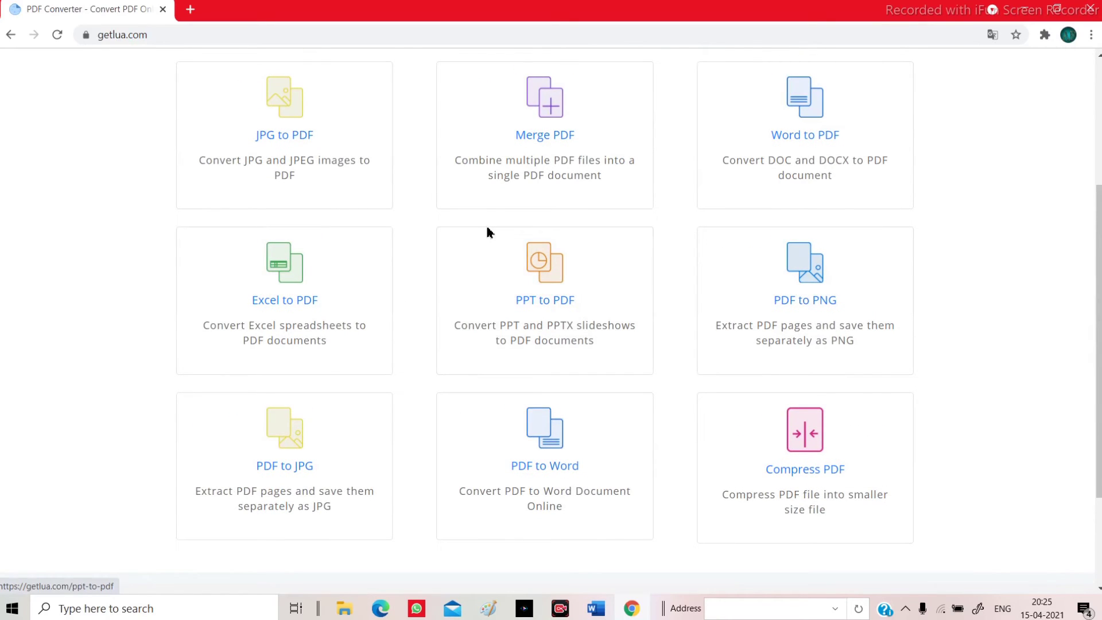
{"action": "scroll", "coordinate": [280, 218], "scroll_direction": "up", "scroll_amount": 1}
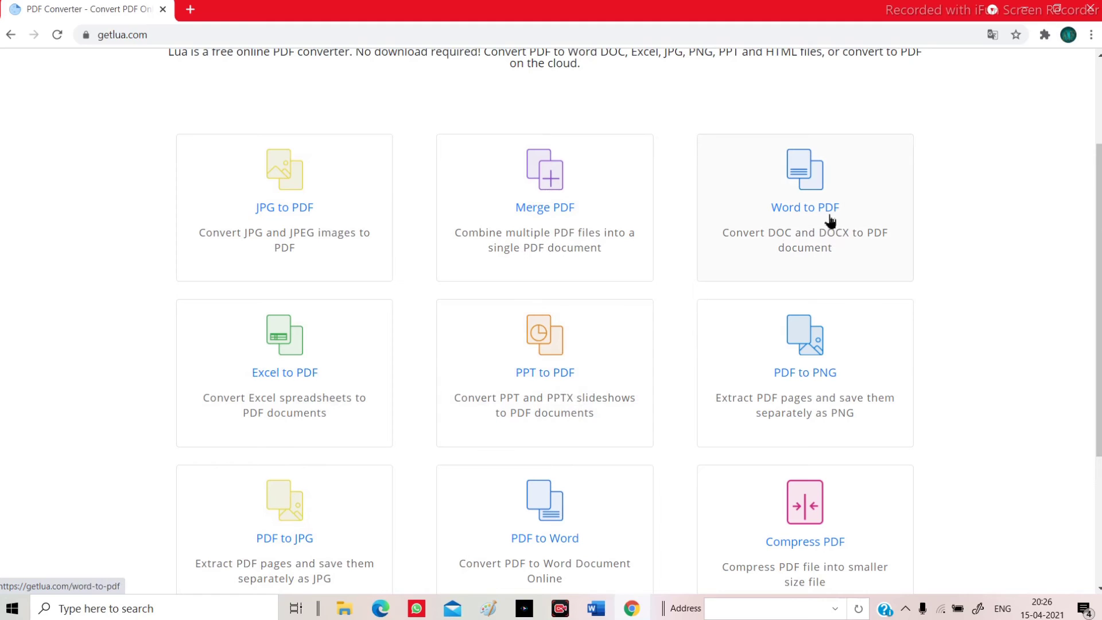
{"action": "scroll", "coordinate": [837, 349], "scroll_direction": "down", "scroll_amount": 2}
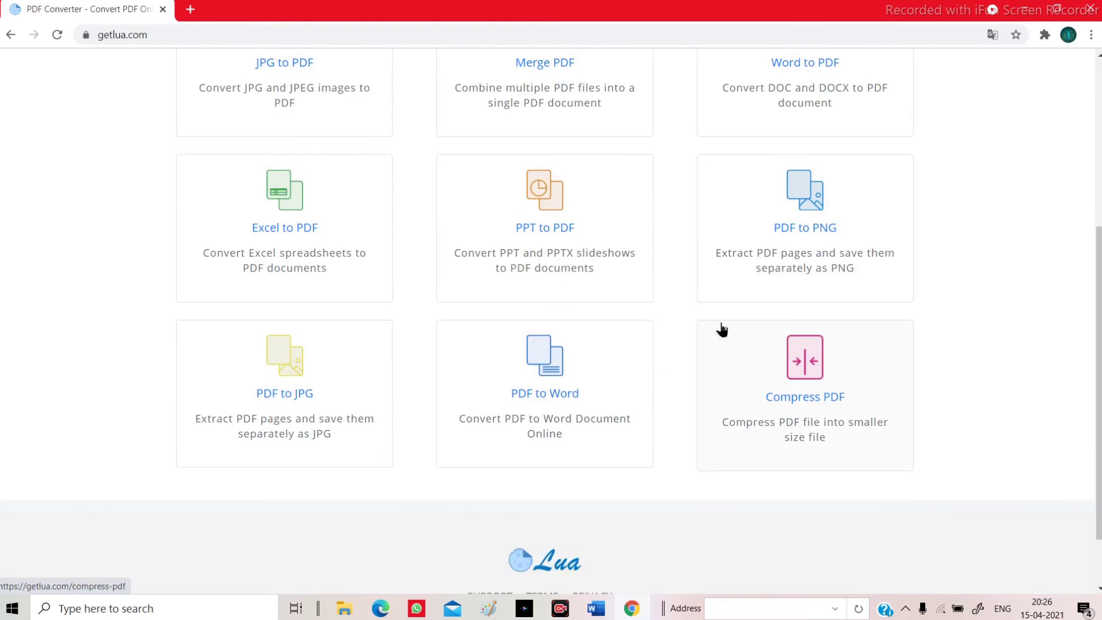
{"action": "scroll", "coordinate": [660, 270], "scroll_direction": "up", "scroll_amount": 4}
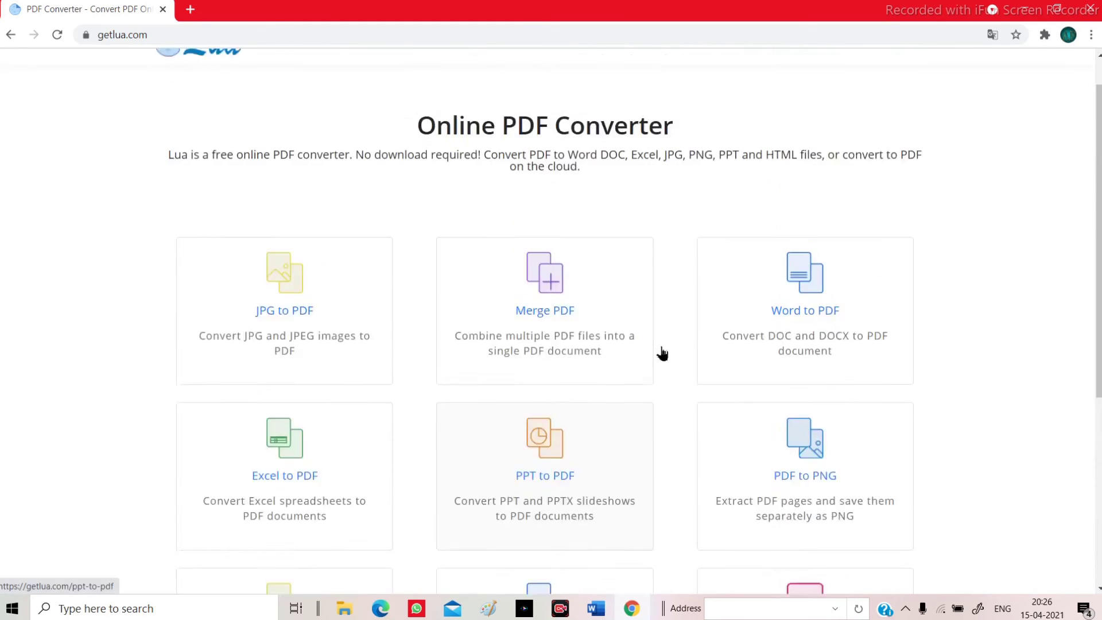
{"action": "scroll", "coordinate": [661, 354], "scroll_direction": "up", "scroll_amount": 1}
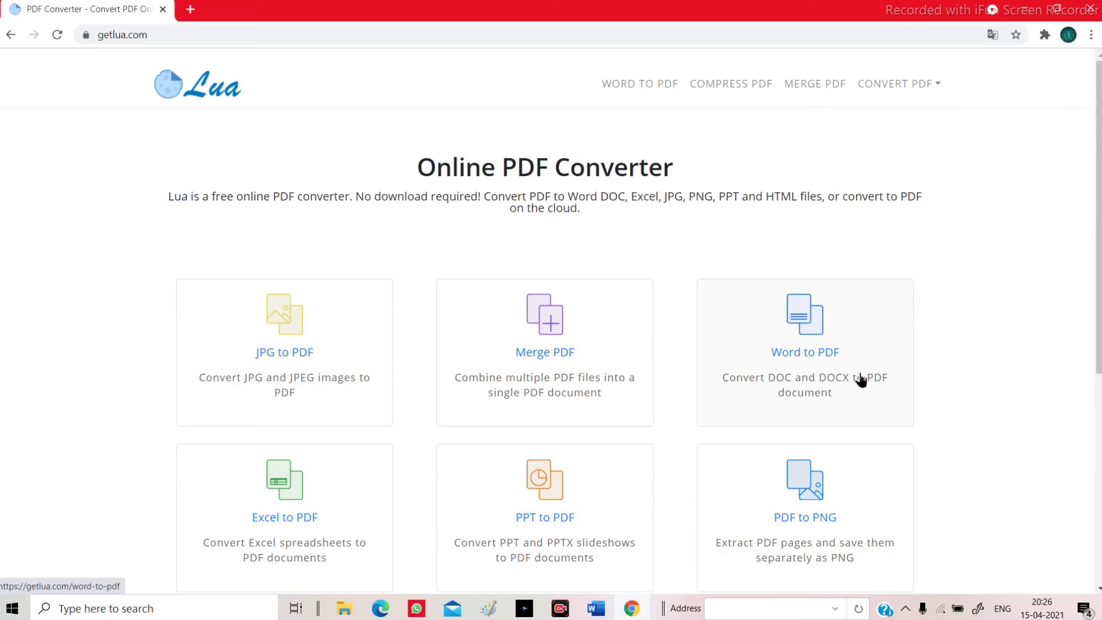
Step: Convert the resume Word file from the Desktop with the Word to PDF tool and download the converted PDF
{"action": "left_click", "coordinate": [833, 350]}
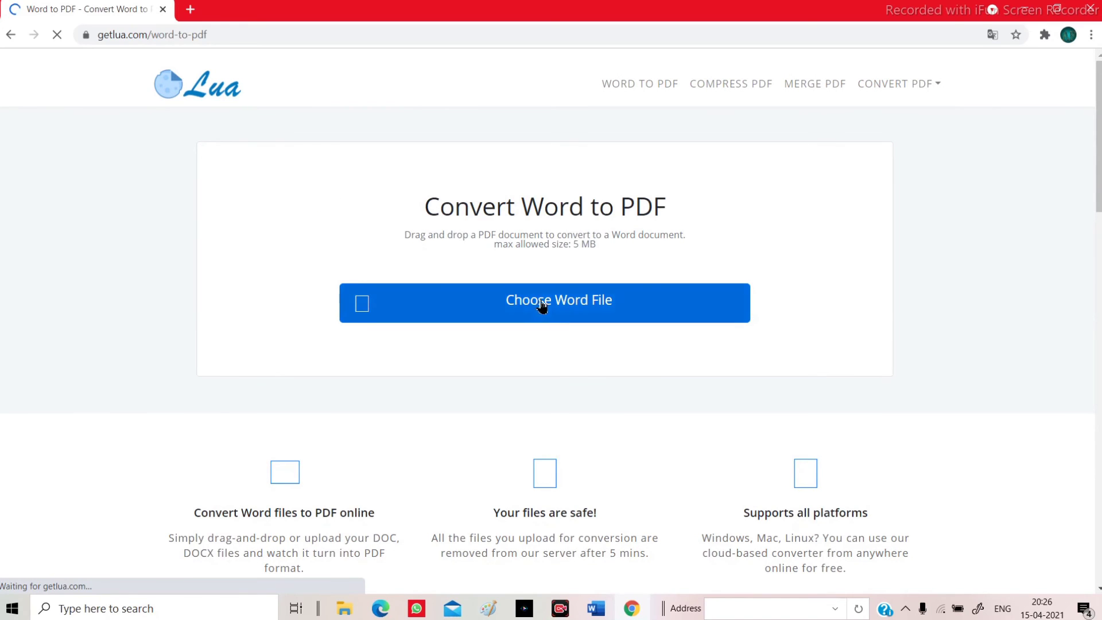
{"action": "left_click", "coordinate": [565, 314]}
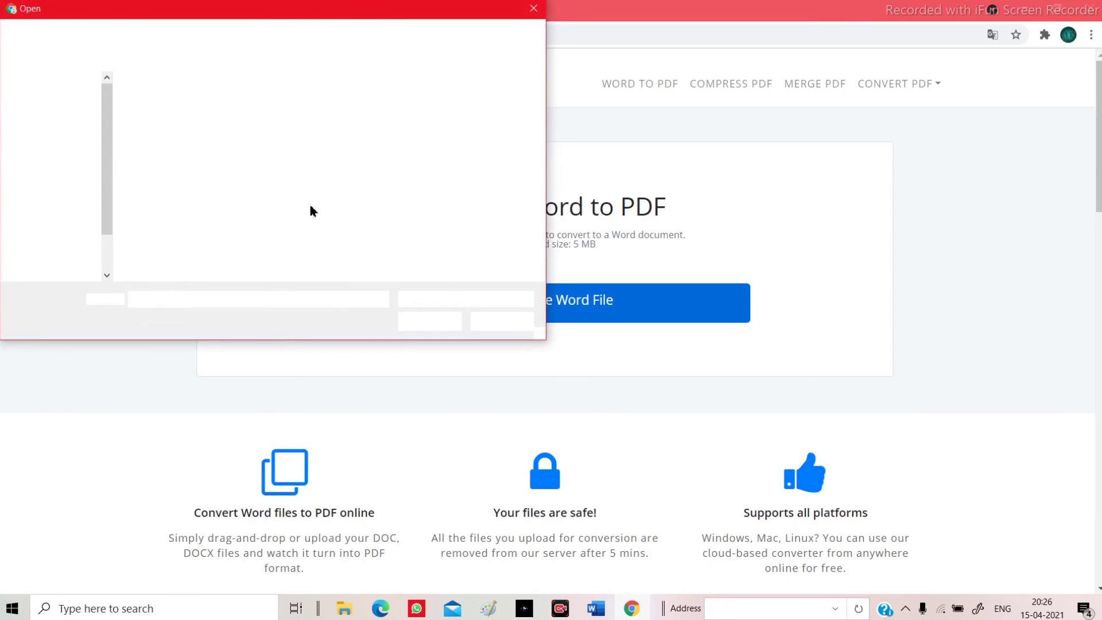
{"action": "left_click", "coordinate": [200, 230]}
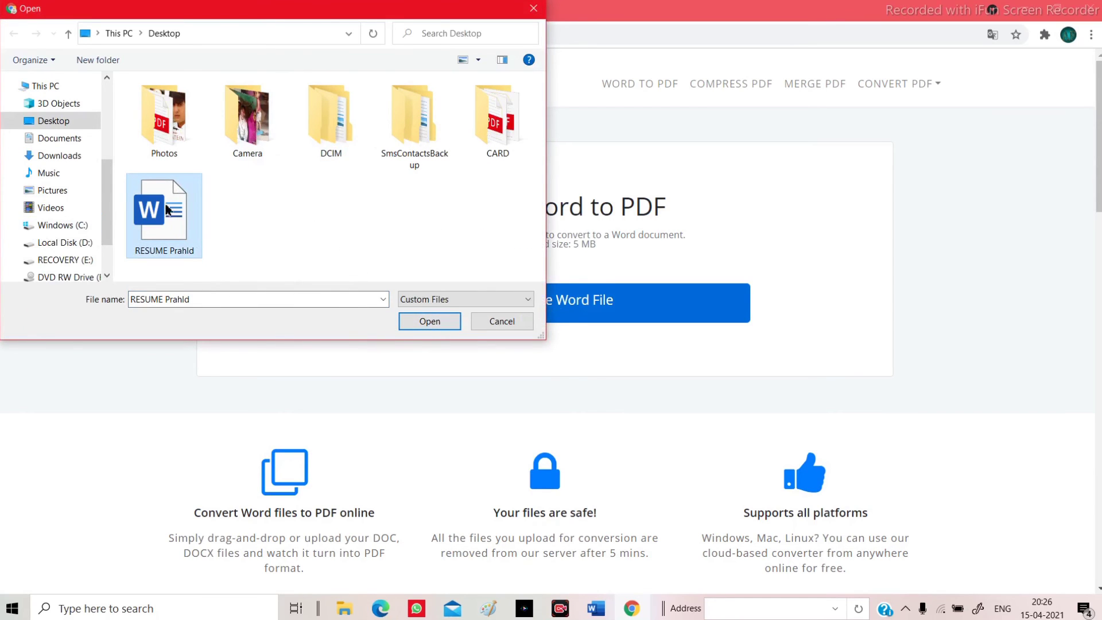
{"action": "left_click", "coordinate": [426, 323]}
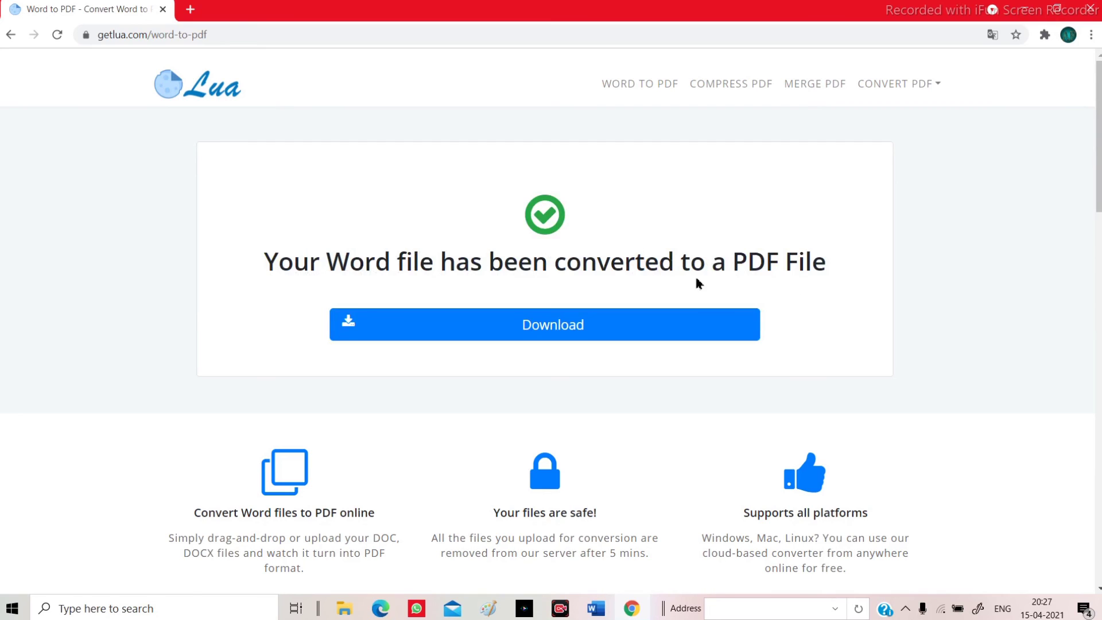
{"action": "left_click", "coordinate": [560, 325]}
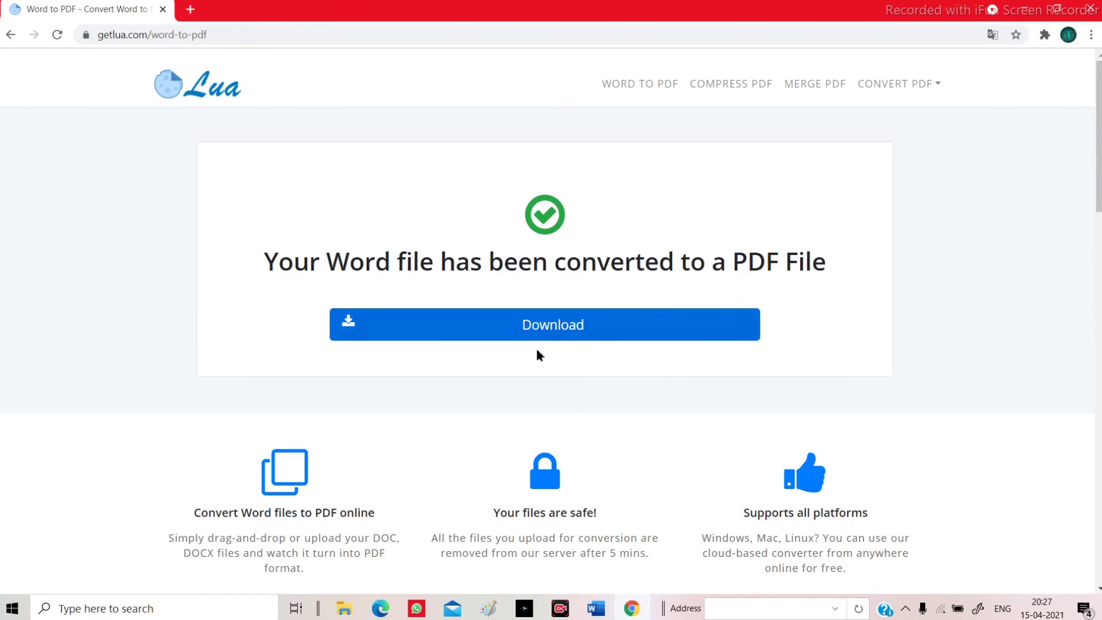
{"action": "left_click", "coordinate": [562, 335]}
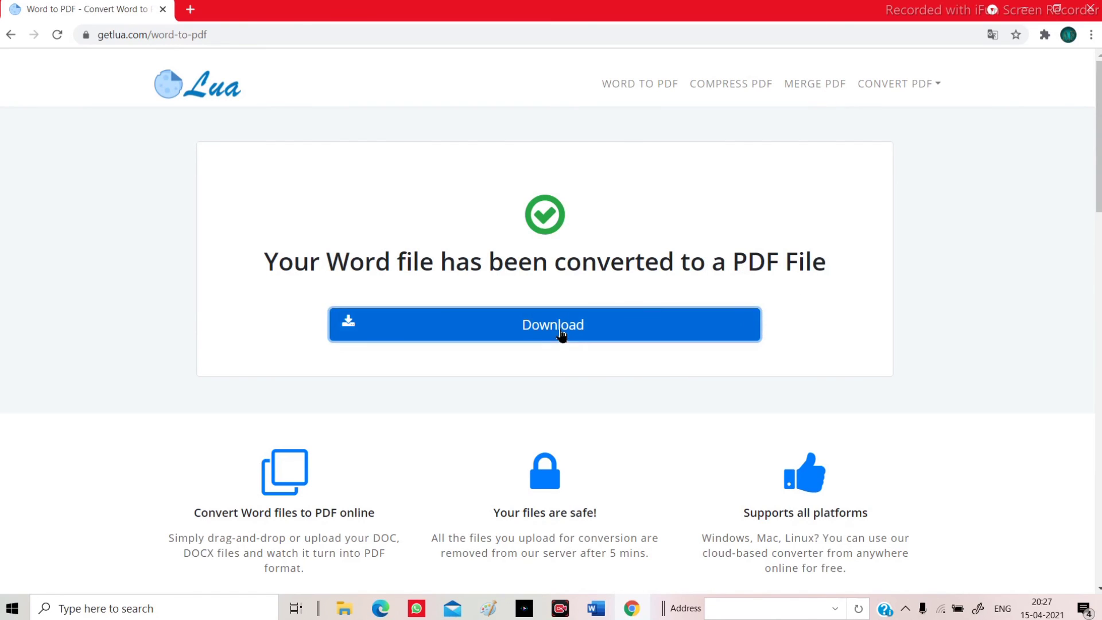